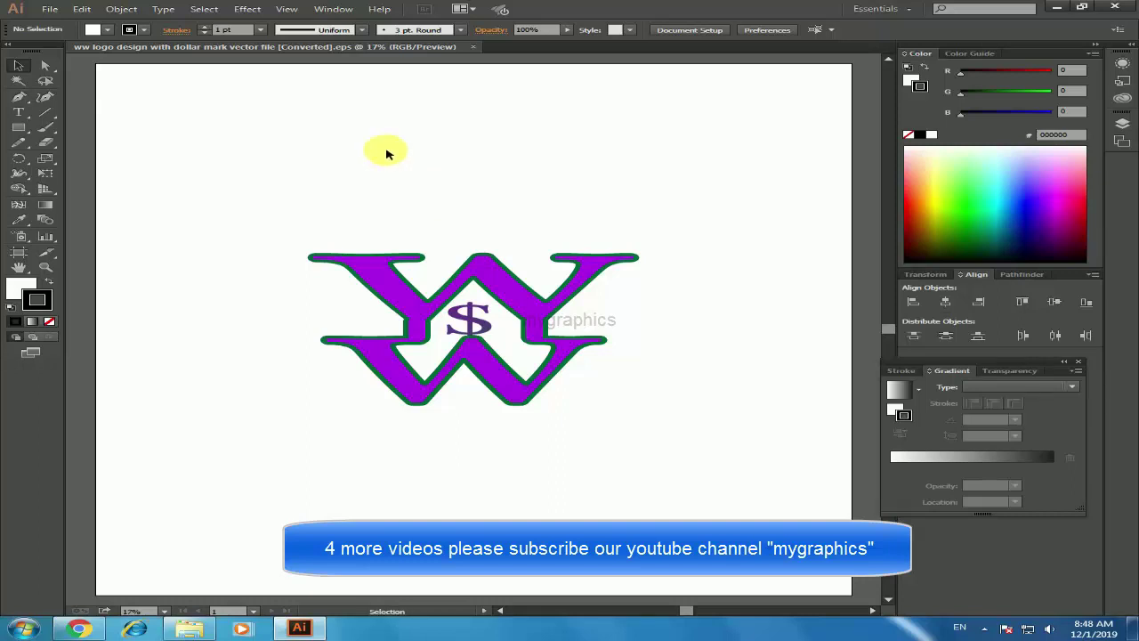
pyautogui.click(49, 10)
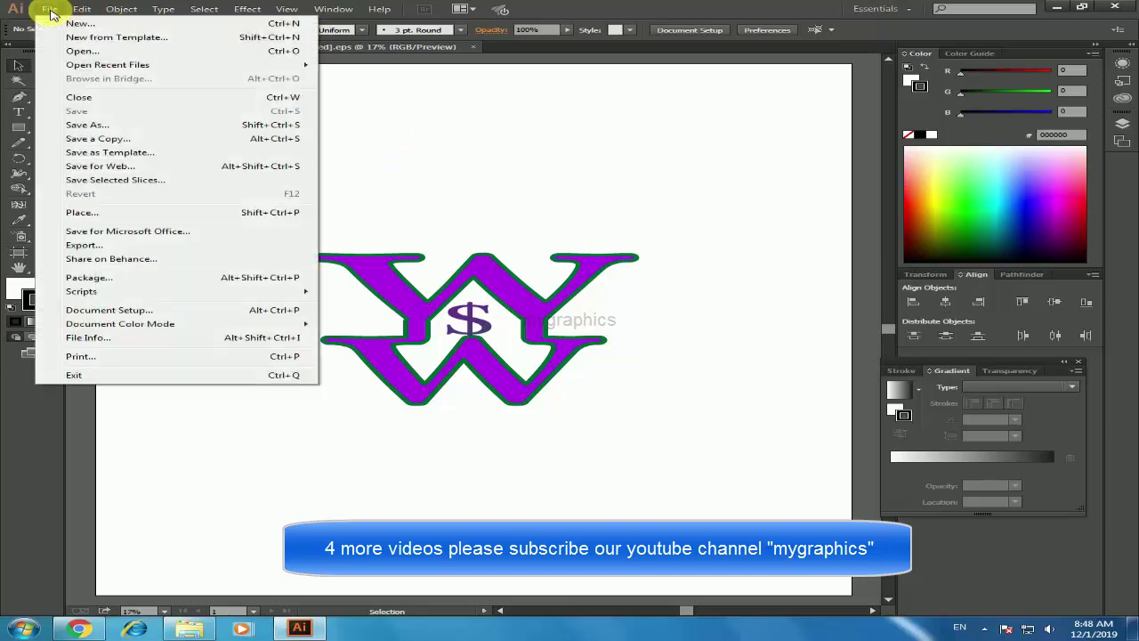
pyautogui.press('Escape')
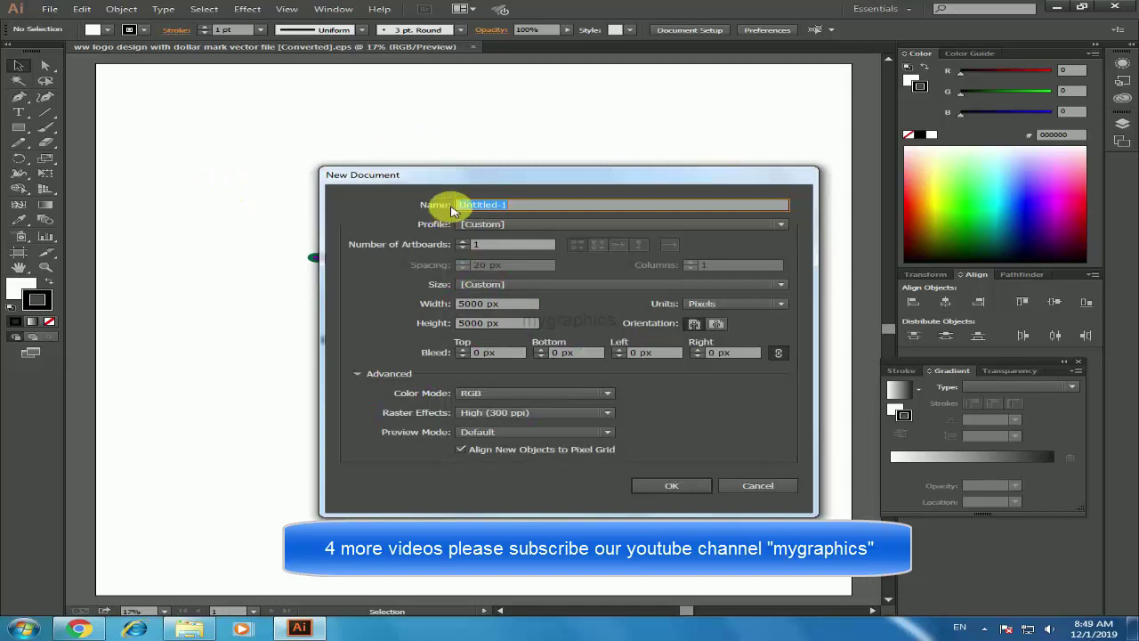
pyautogui.click(604, 399)
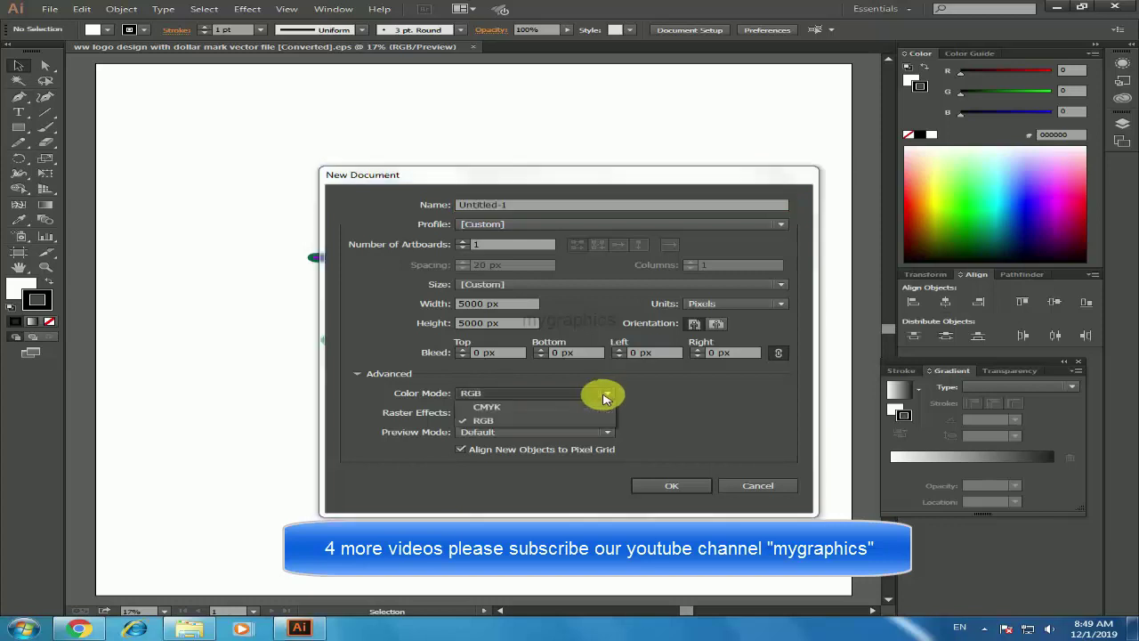
pyautogui.click(546, 419)
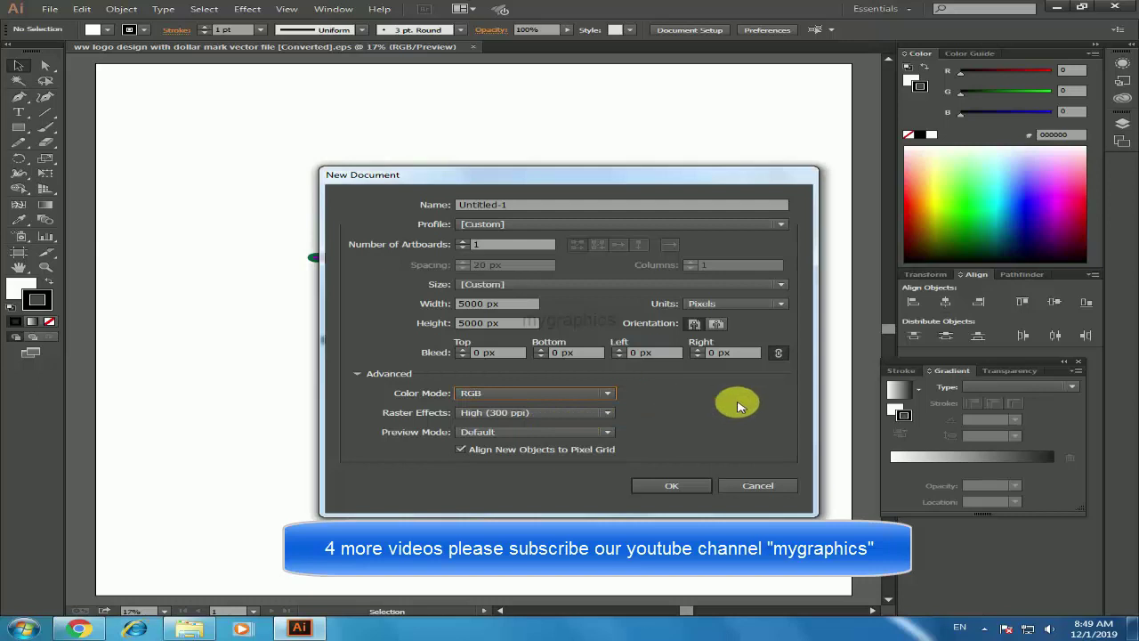
pyautogui.click(757, 487)
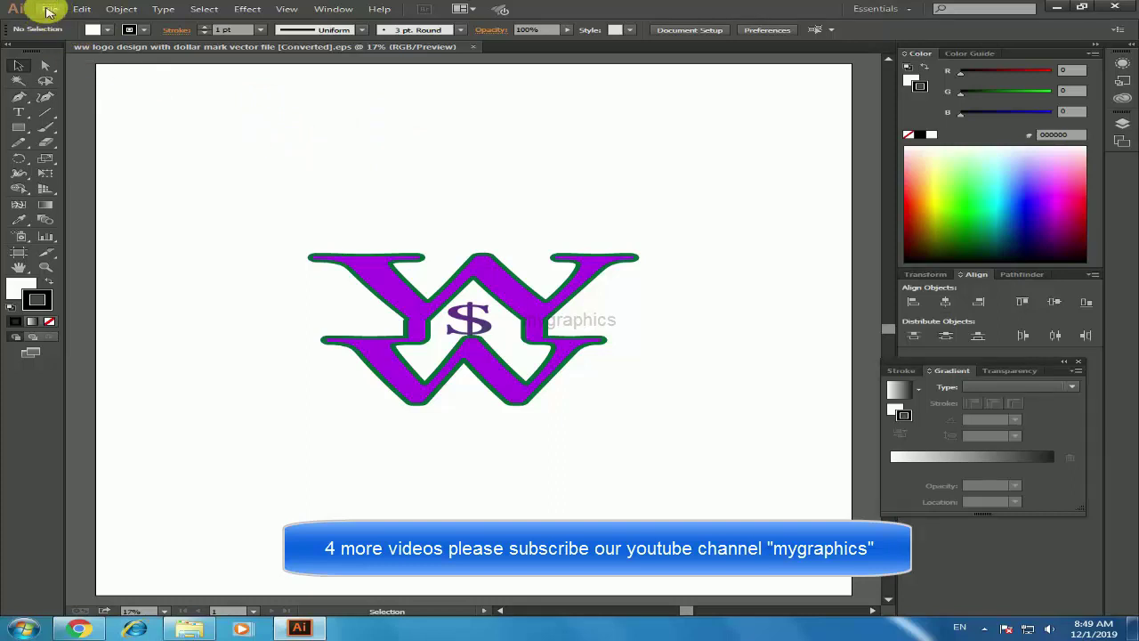
# Save the logo to the Desktop as Illustrator EPS (*.EPS), using artboard range 1
pyautogui.click(49, 11)
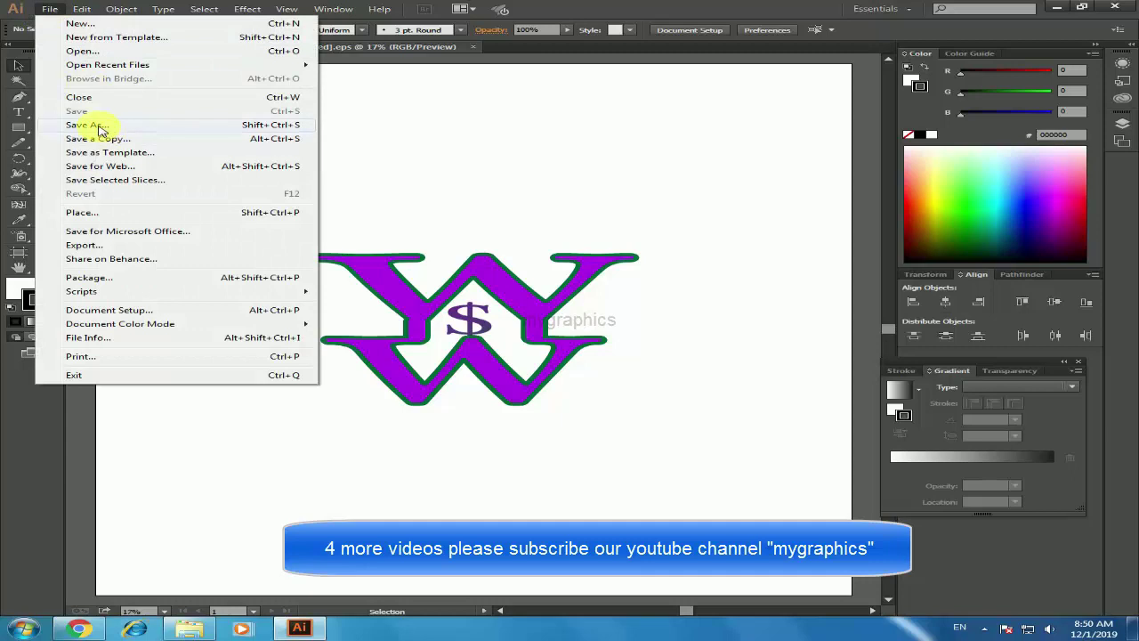
pyautogui.click(89, 125)
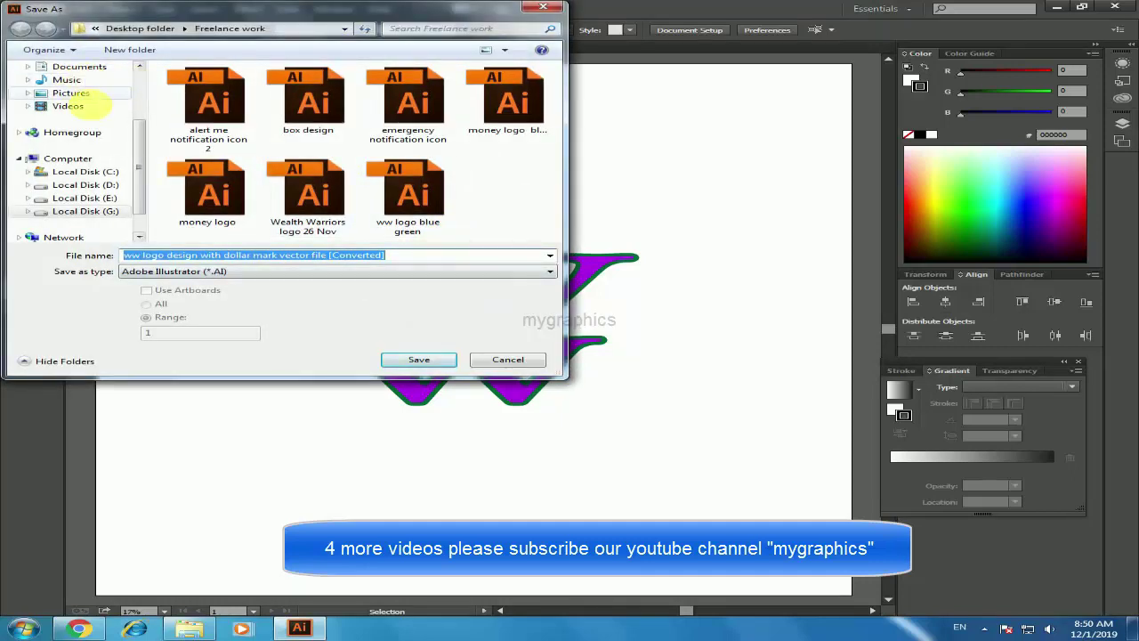
pyautogui.scroll(2, 89, 104)
pyautogui.click(86, 87)
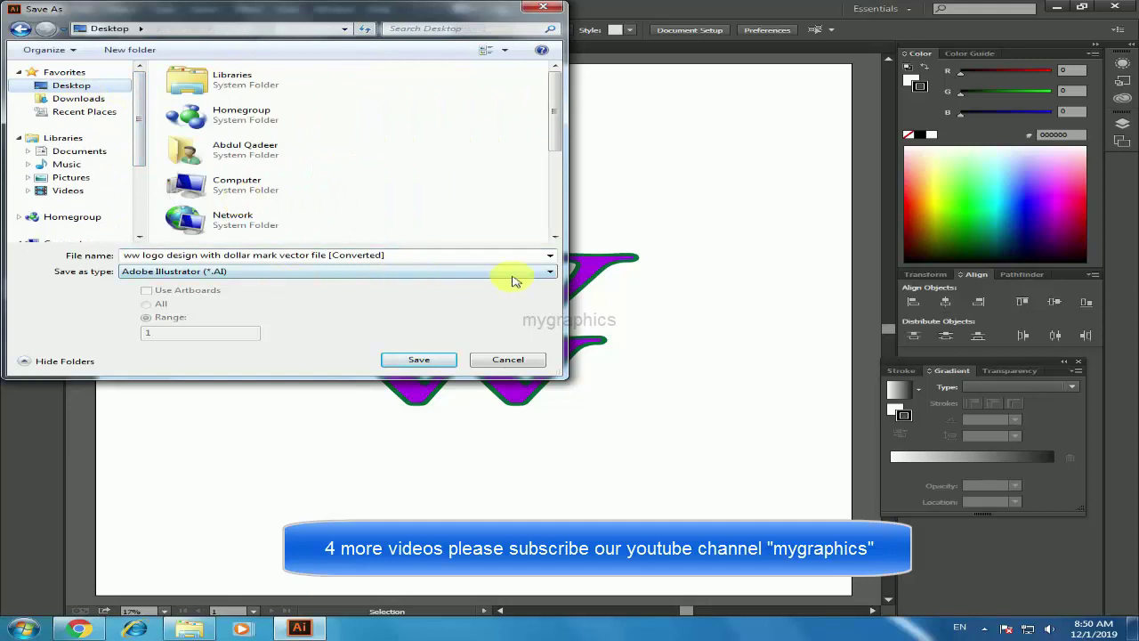
pyautogui.click(541, 272)
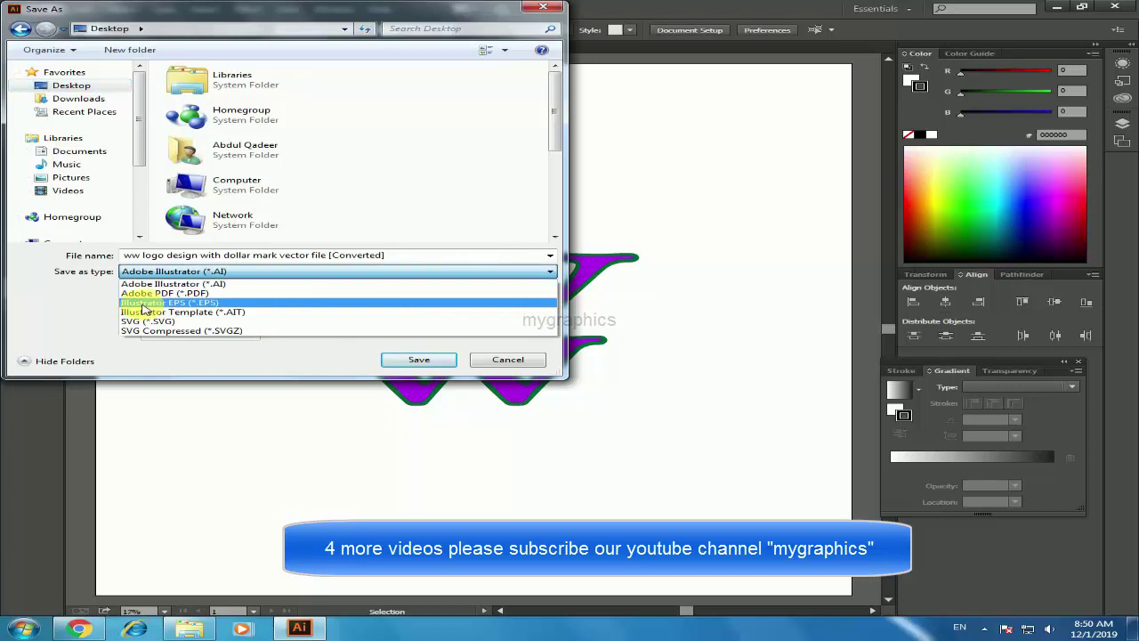
pyautogui.click(201, 302)
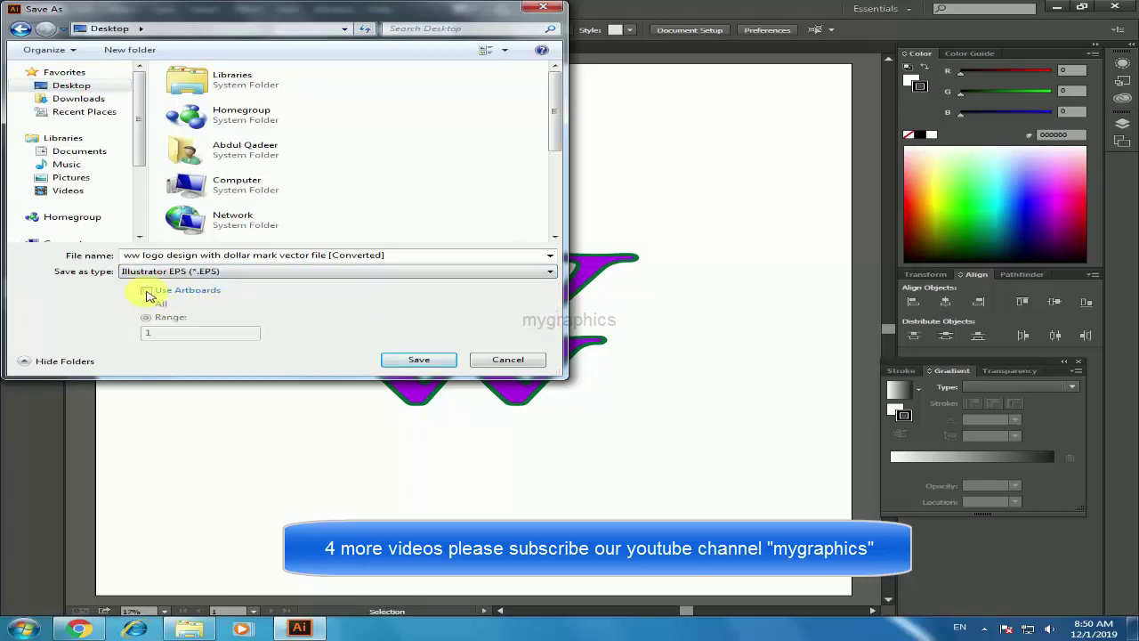
pyautogui.click(147, 291)
pyautogui.click(147, 318)
pyautogui.click(424, 359)
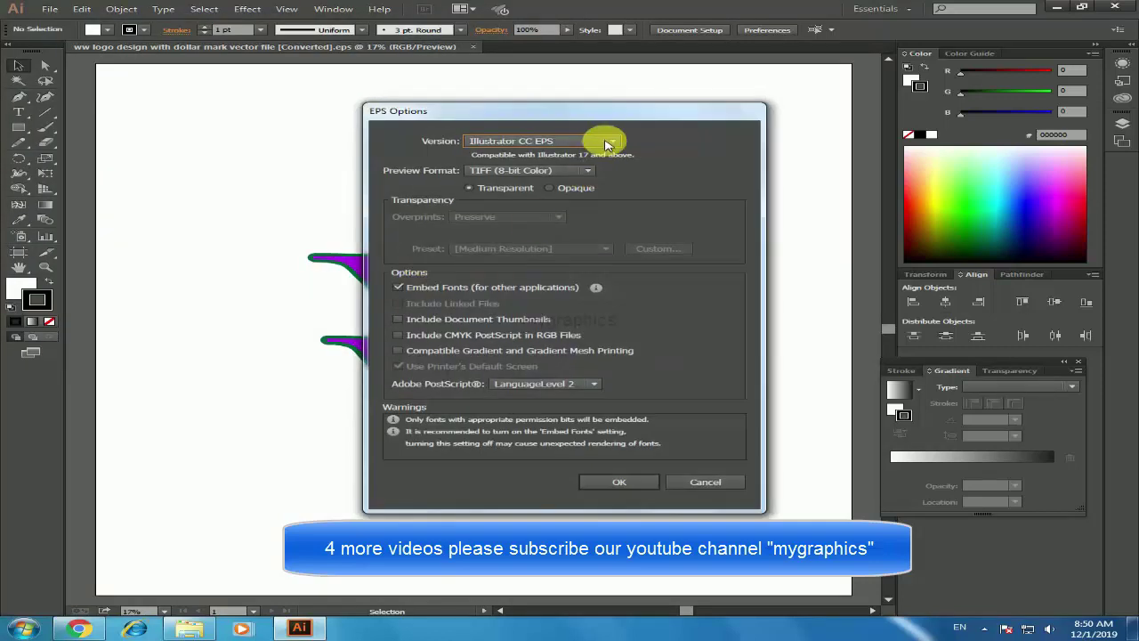
# Set EPS version to Illustrator 10, preview None, include CMYK PostScript, and accept the warning
pyautogui.click(608, 143)
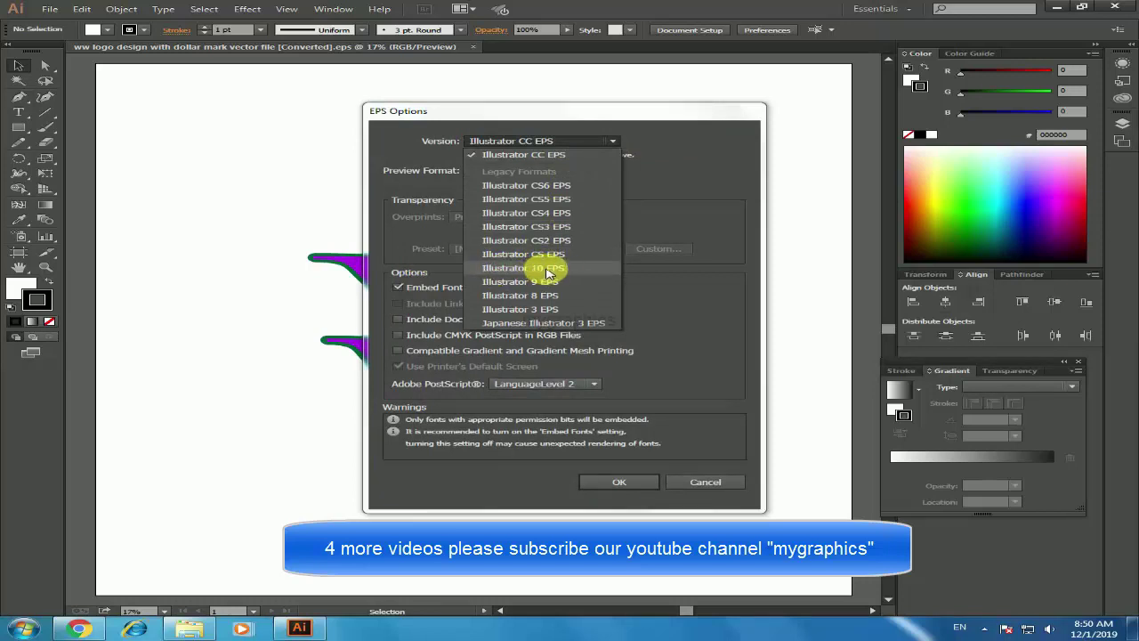
pyautogui.click(552, 272)
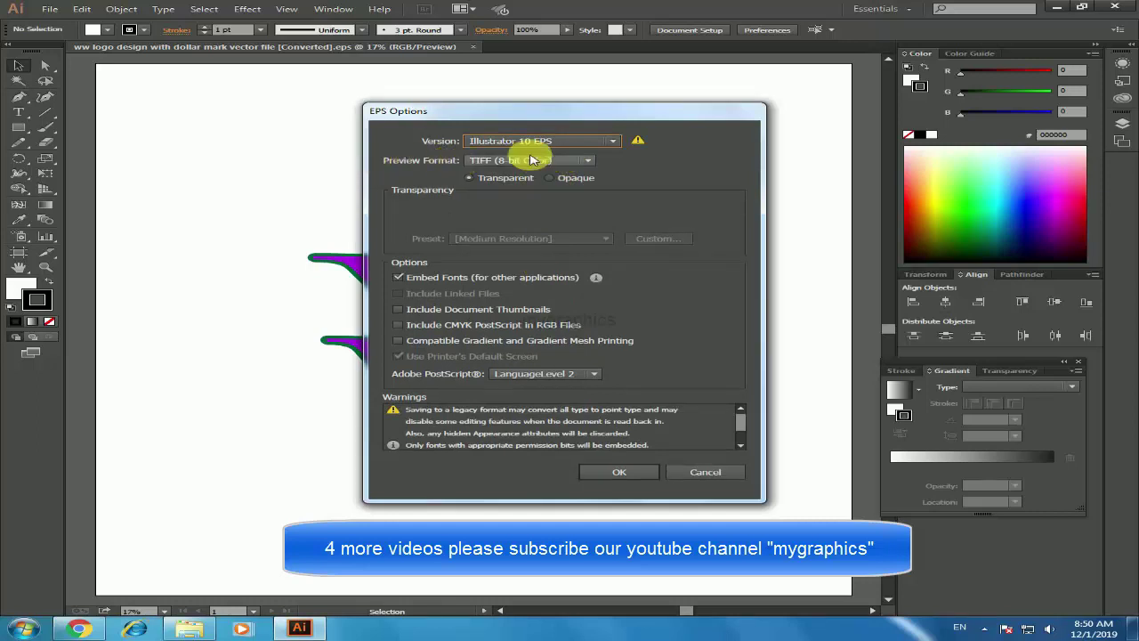
pyautogui.click(531, 160)
pyautogui.click(519, 174)
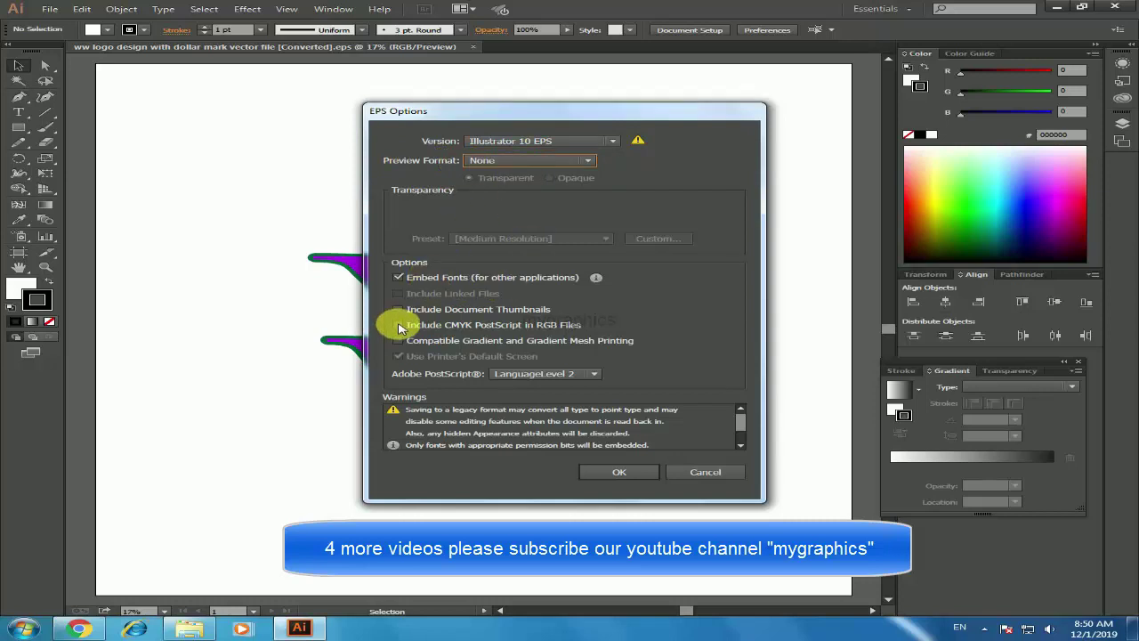
pyautogui.click(399, 326)
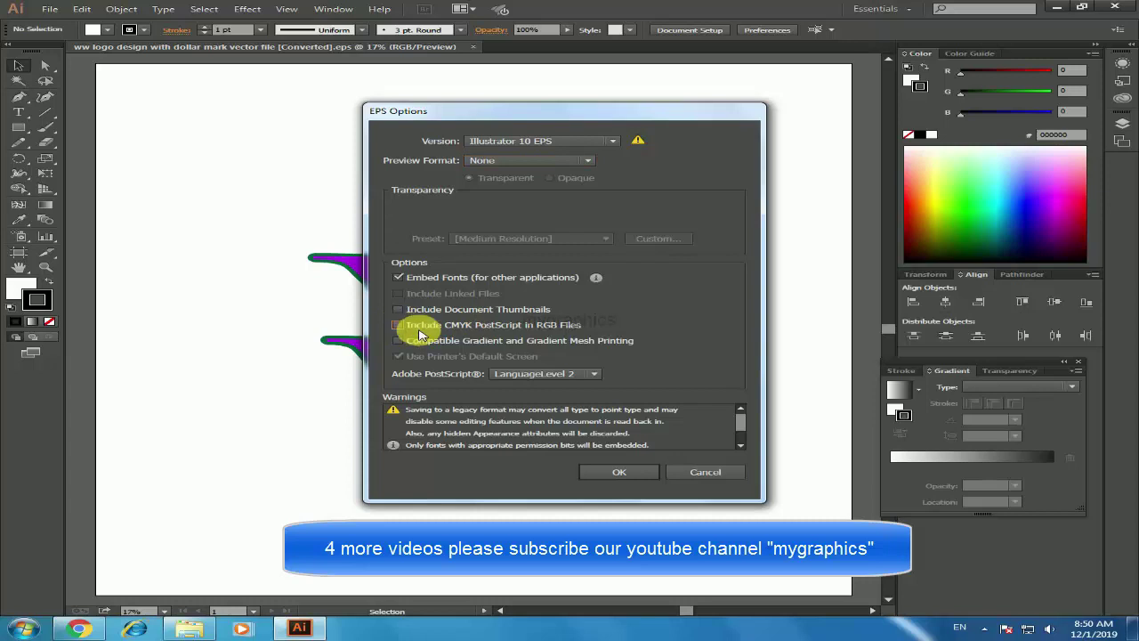
pyautogui.click(617, 472)
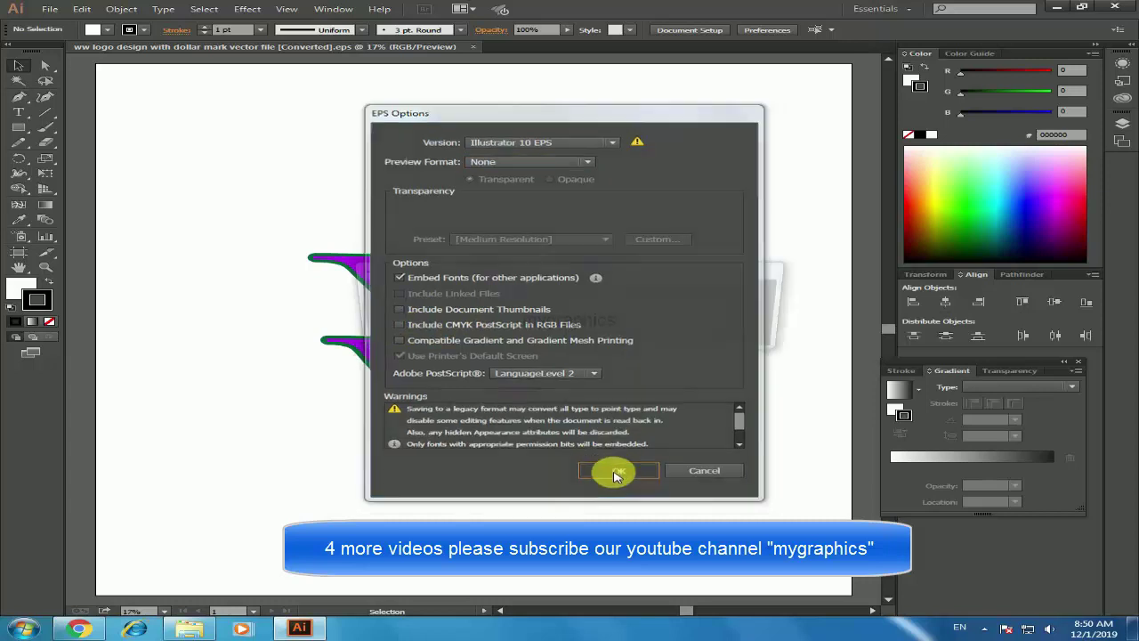
pyautogui.click(661, 336)
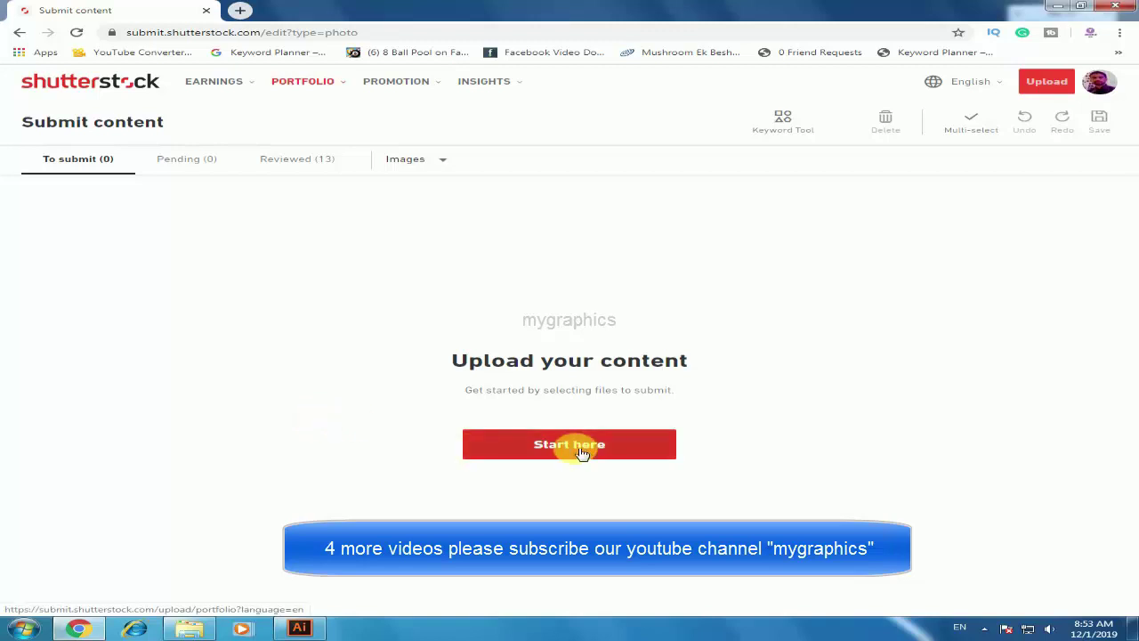
# Upload 'ww logo design with dollar mark vector file.eps' from the Desktop to Shutterstock
pyautogui.click(527, 444)
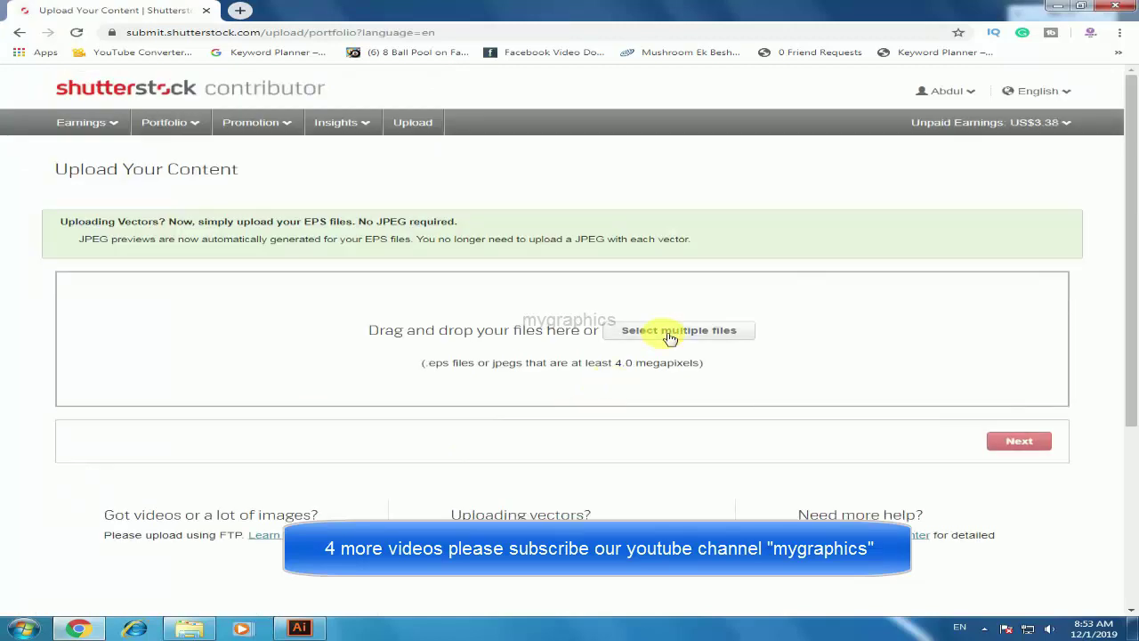
pyautogui.click(665, 334)
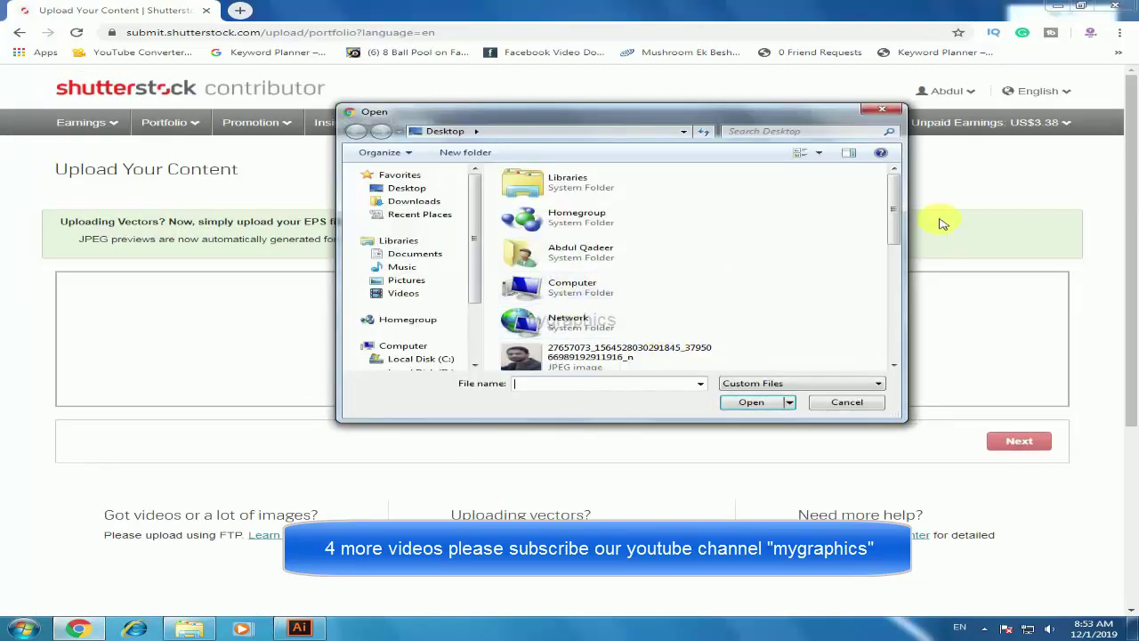
pyautogui.moveTo(896, 209); pyautogui.dragTo(901, 323)
pyautogui.click(658, 324)
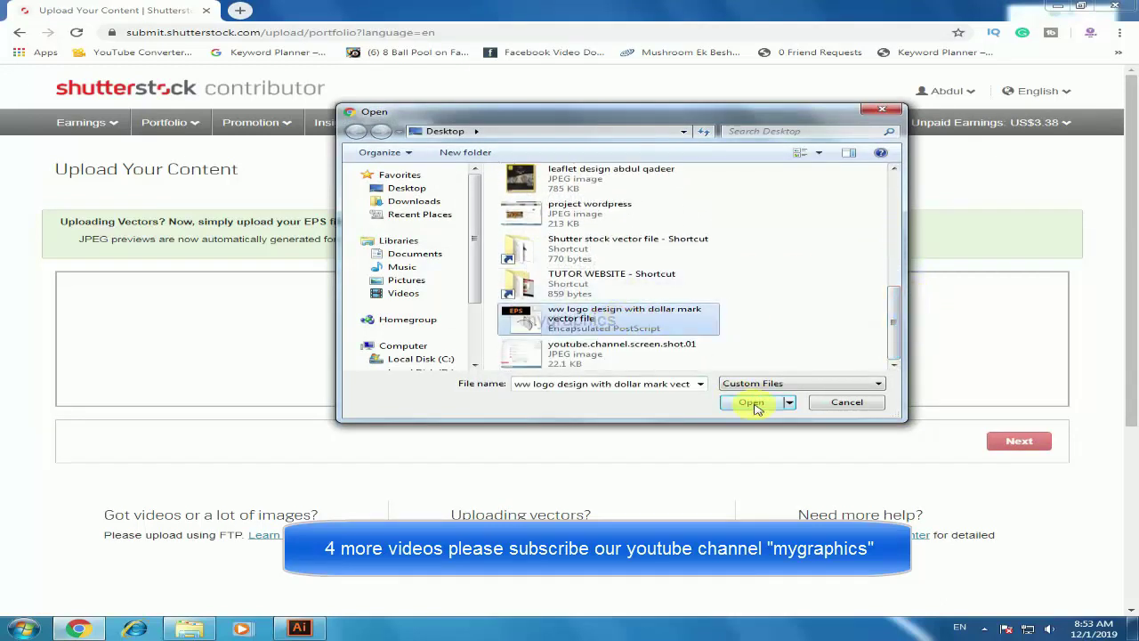
pyautogui.click(753, 402)
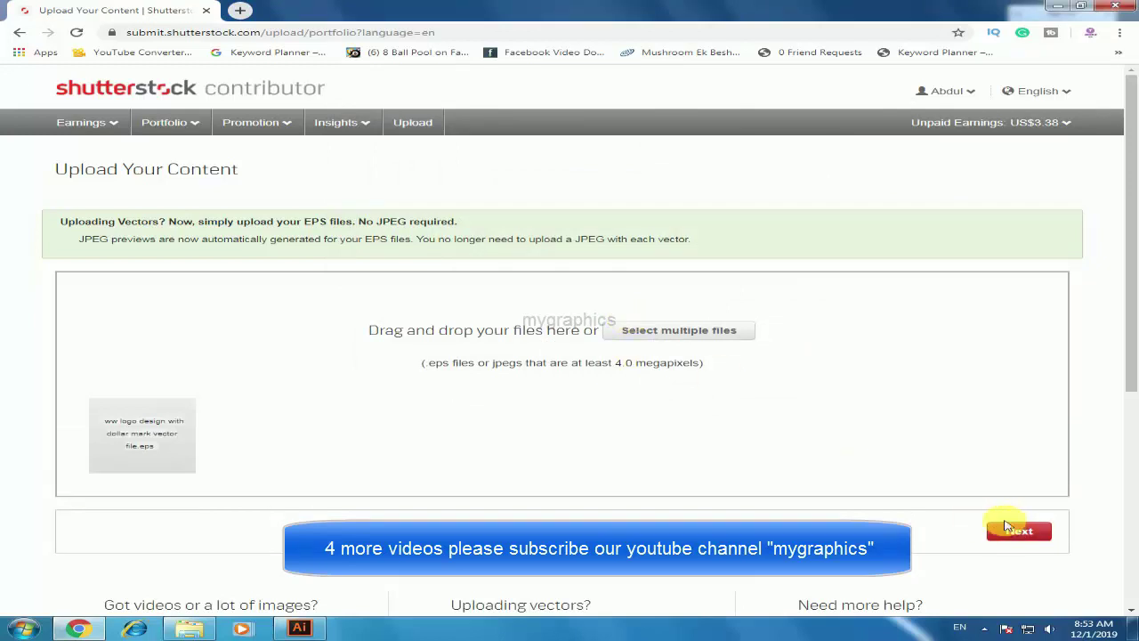
# Continue to Submit content and open the uploaded WW logo's details form
pyautogui.click(982, 540)
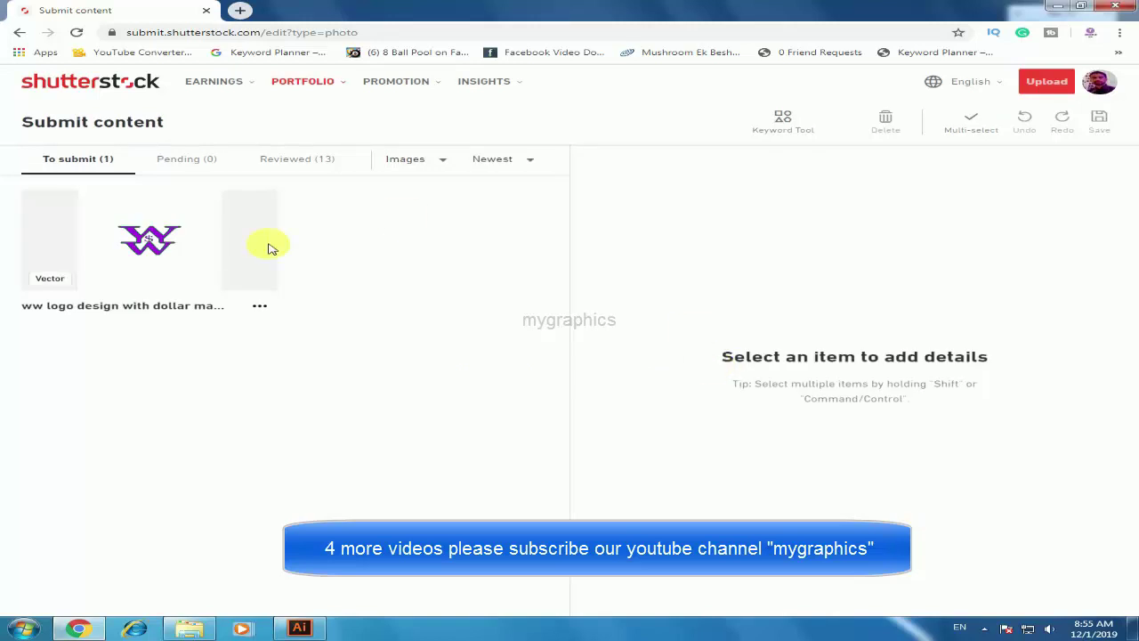
pyautogui.moveTo(148, 240)
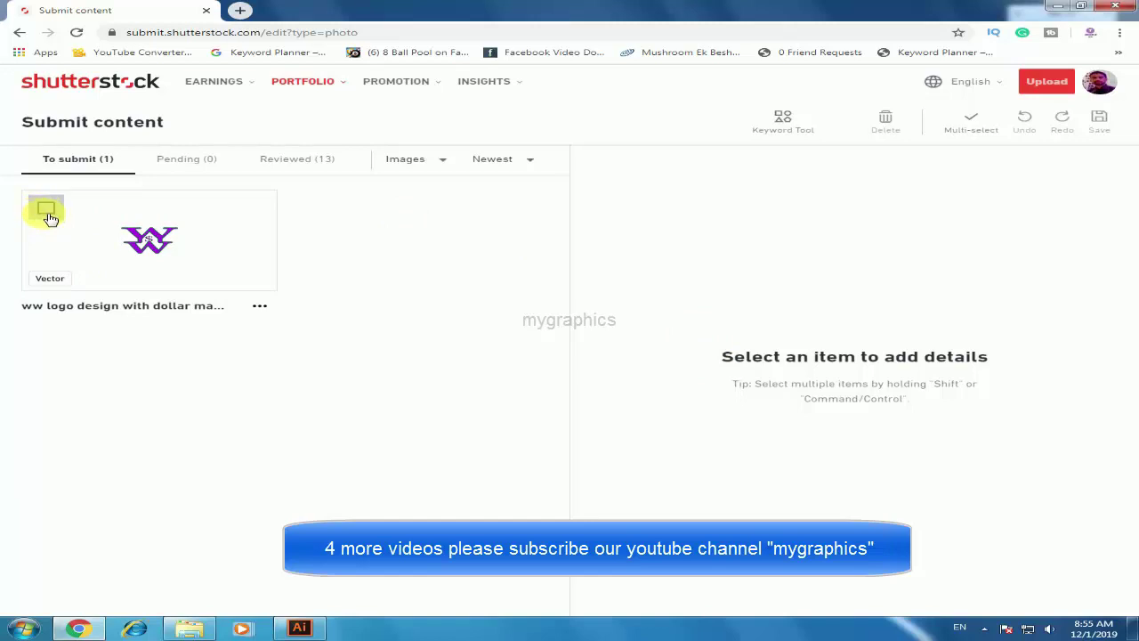
pyautogui.click(47, 212)
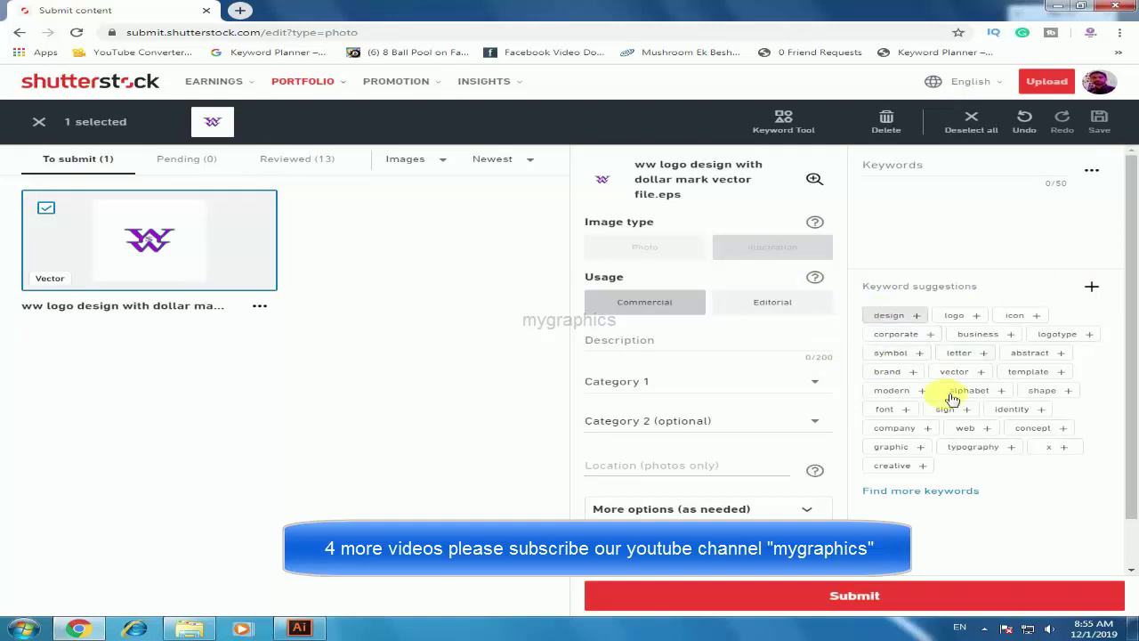
# Add all 25 suggested keywords and describe it as 'ww logo design with dollar mark for your design'
pyautogui.click(1086, 300)
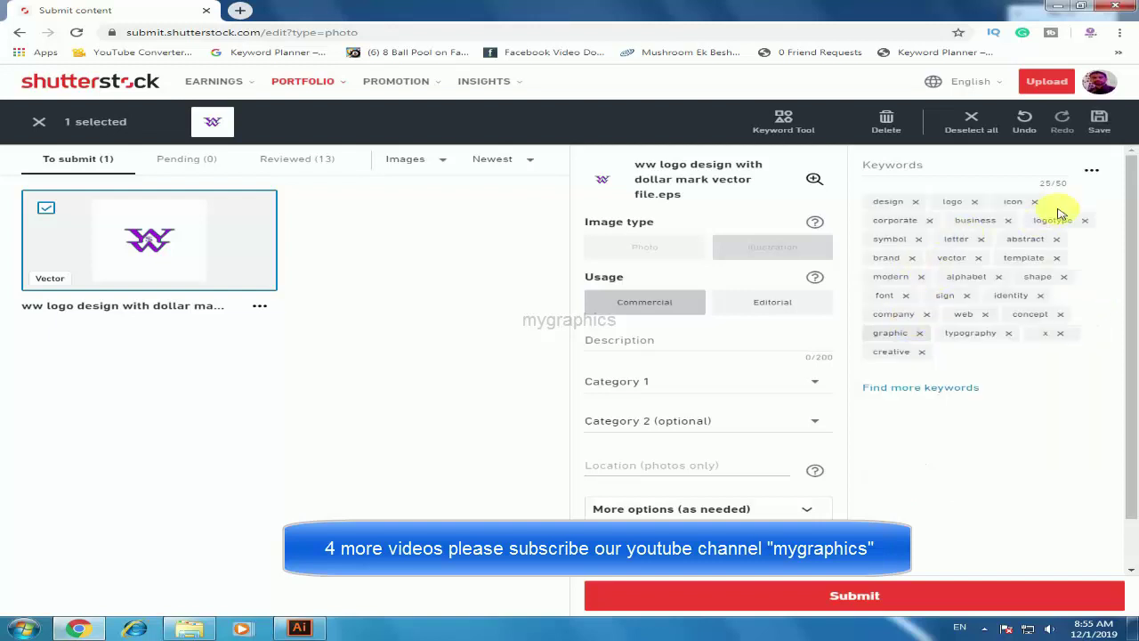
pyautogui.click(760, 305)
pyautogui.click(682, 347)
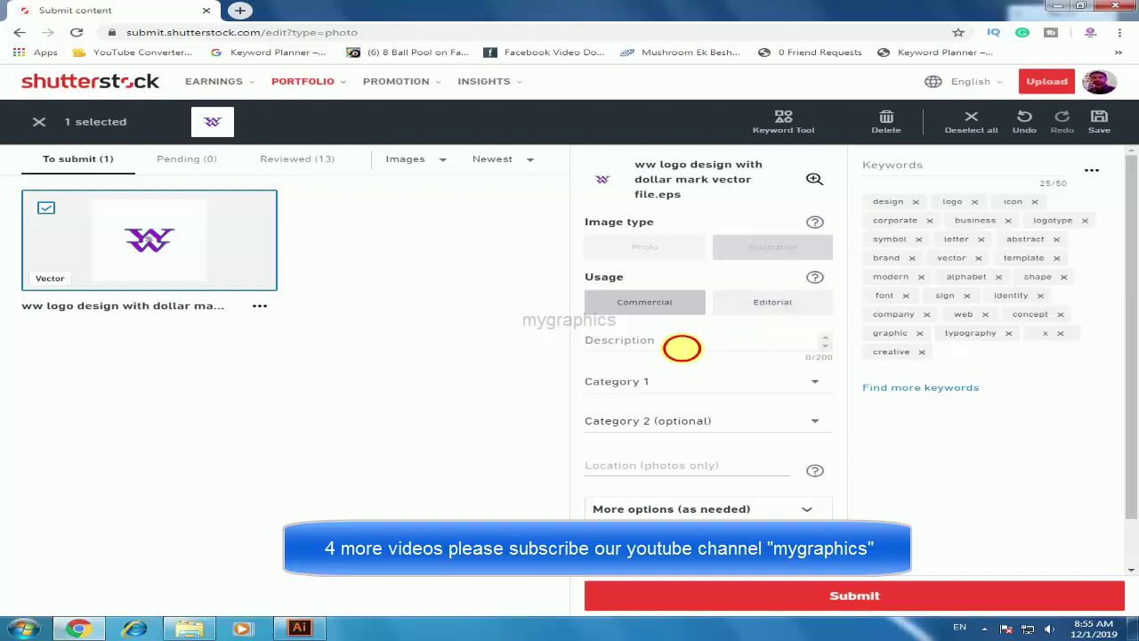
pyautogui.write('www')
pyautogui.press('BackSpace')
pyautogui.press('BackSpace')
pyautogui.write('logo des')
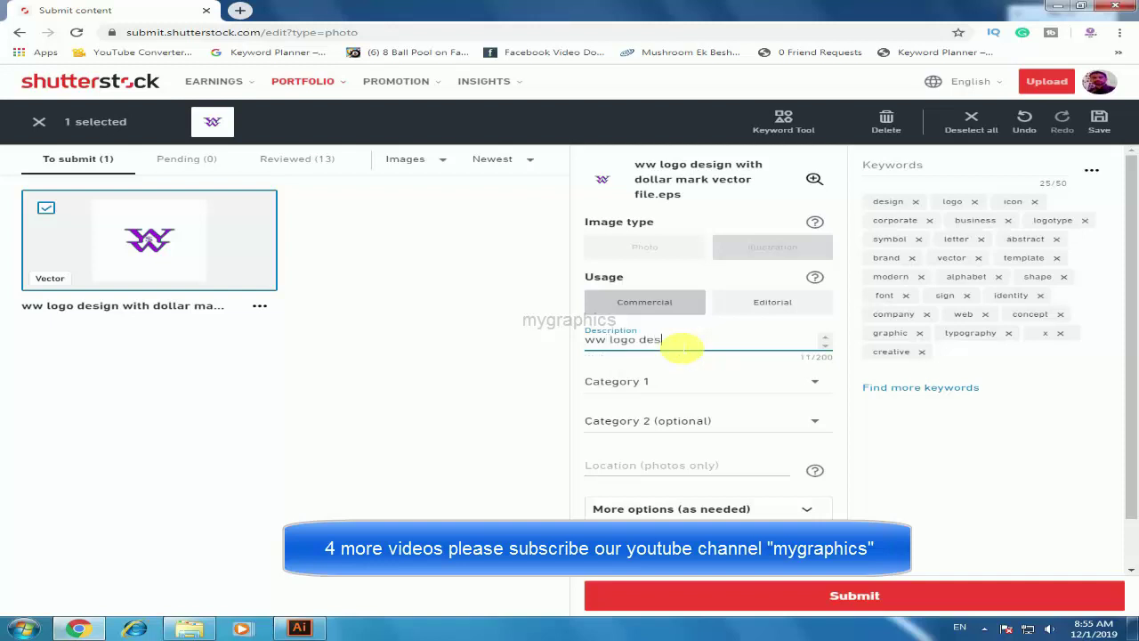
pyautogui.write('ign with ')
pyautogui.write('dollar mark ')
pyautogui.write('for your ')
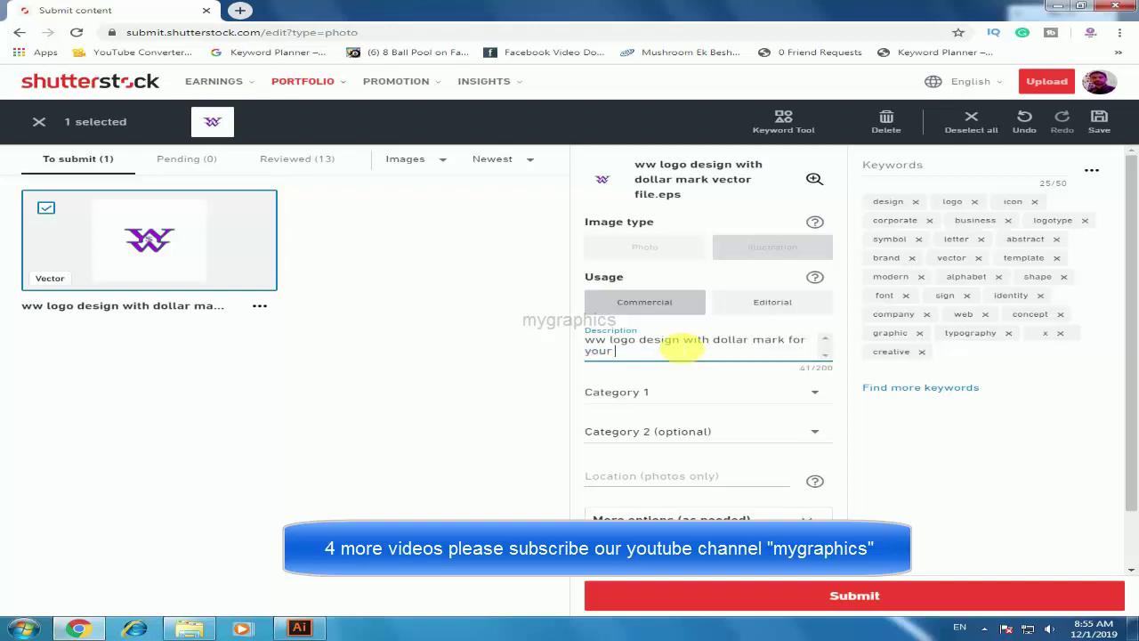
pyautogui.write('design')
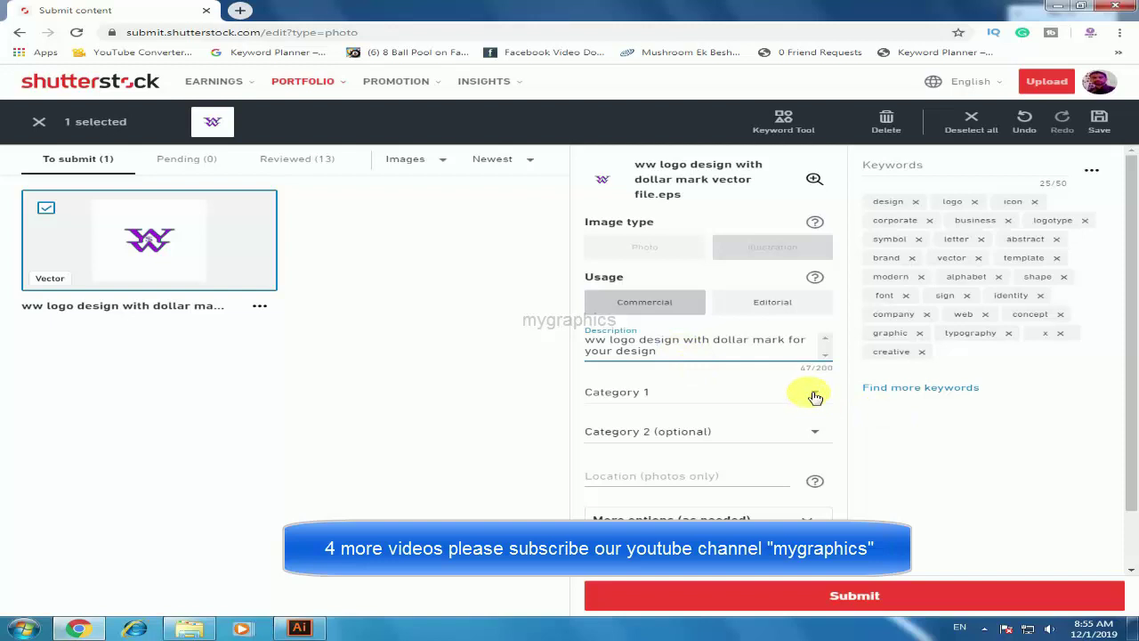
# Set categories to Abstract and Arts, then submit the logo for review
pyautogui.click(770, 380)
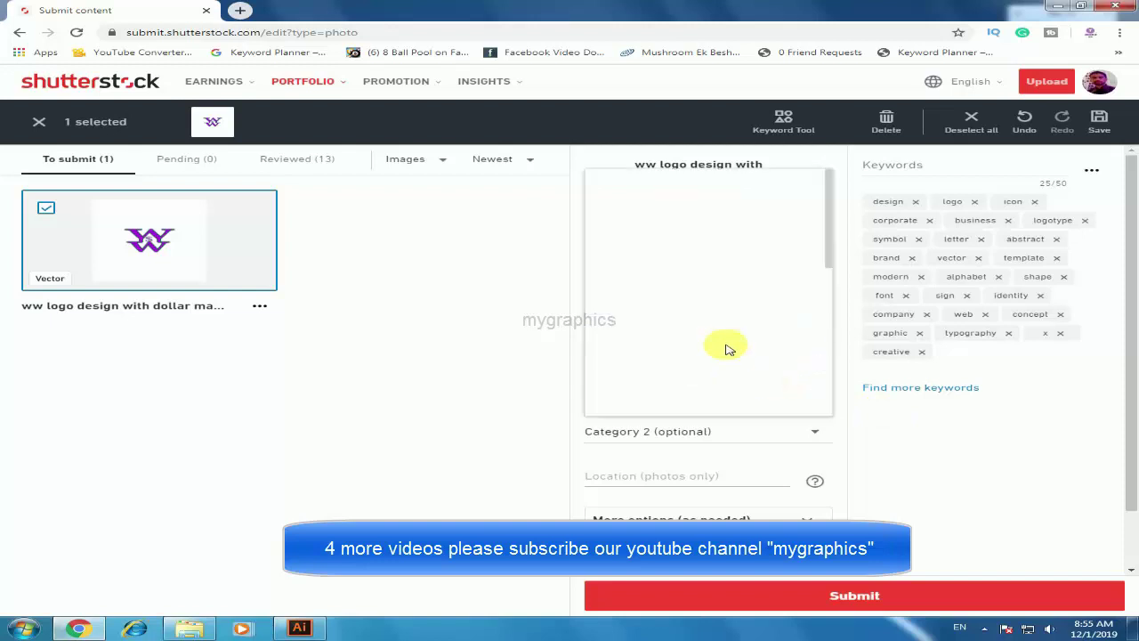
pyautogui.click(627, 207)
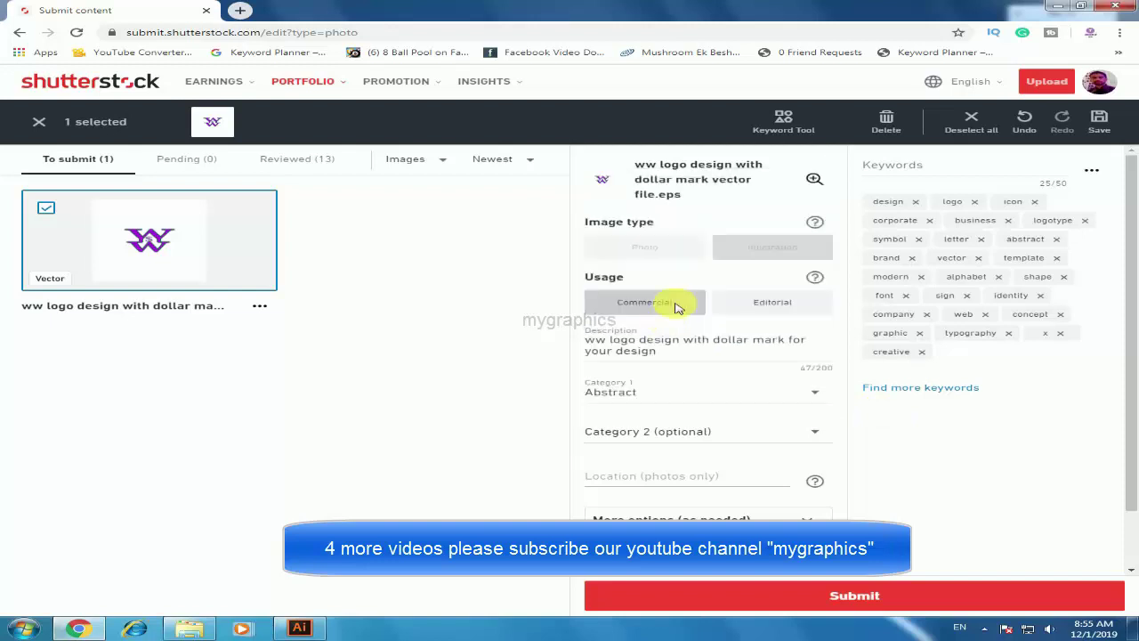
pyautogui.click(813, 433)
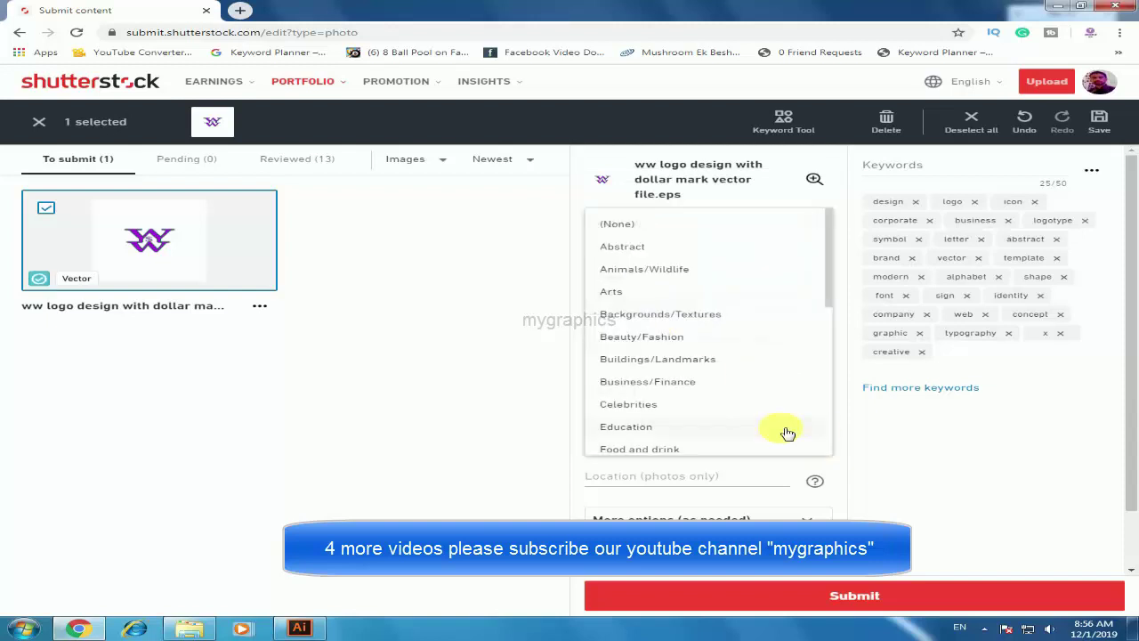
pyautogui.click(632, 300)
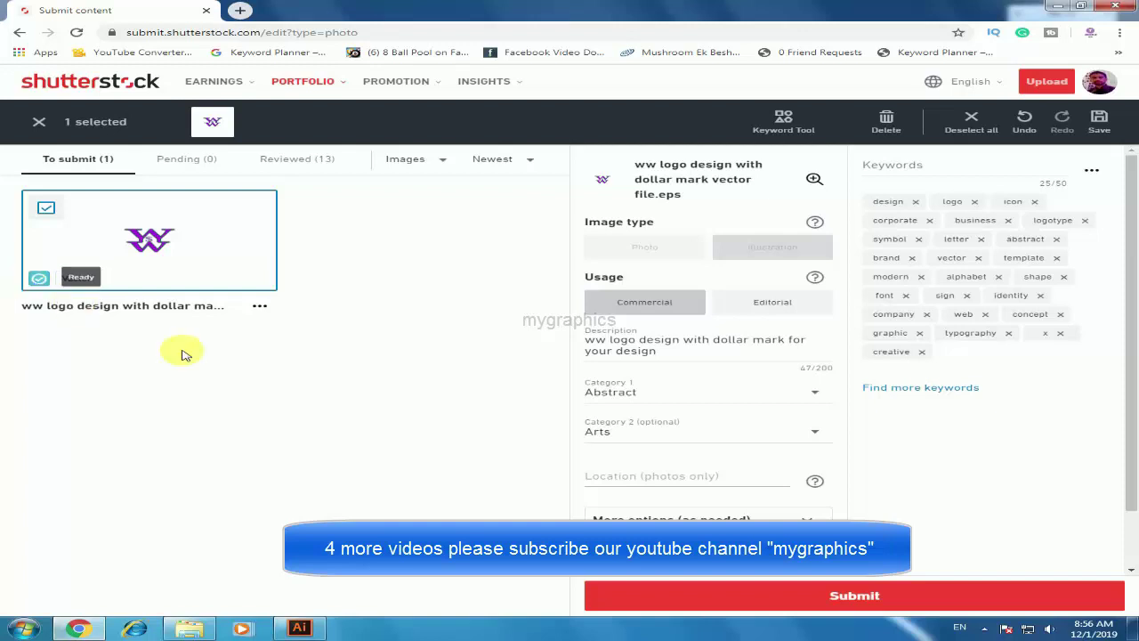
pyautogui.click(861, 603)
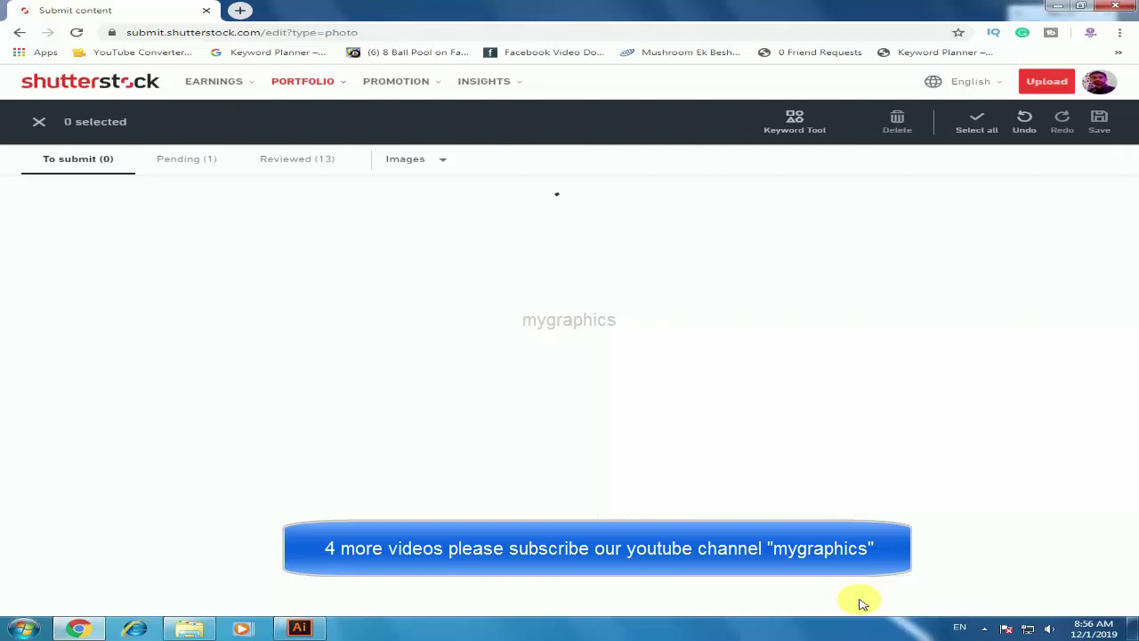
# Check the Pending list, then view the 13 Reviewed items
pyautogui.click(181, 160)
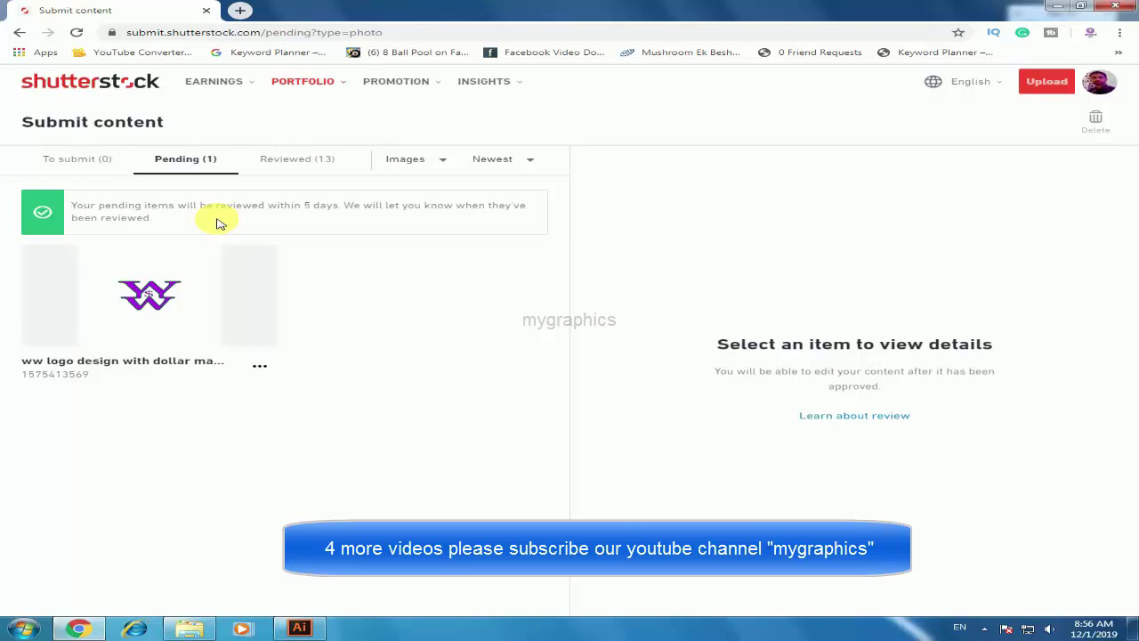
pyautogui.click(296, 158)
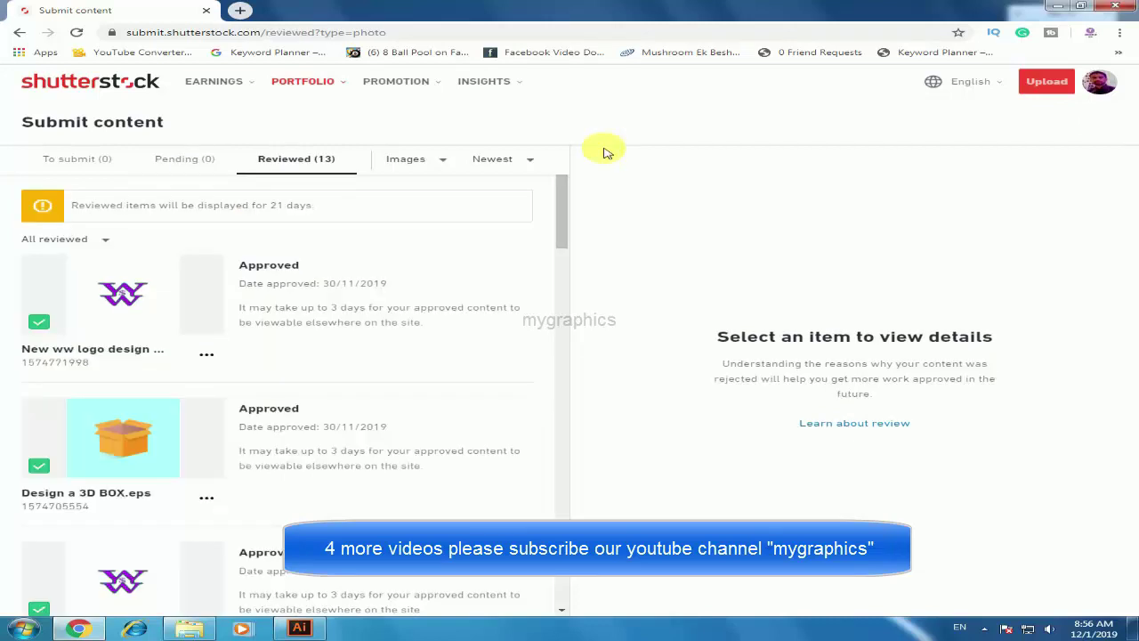